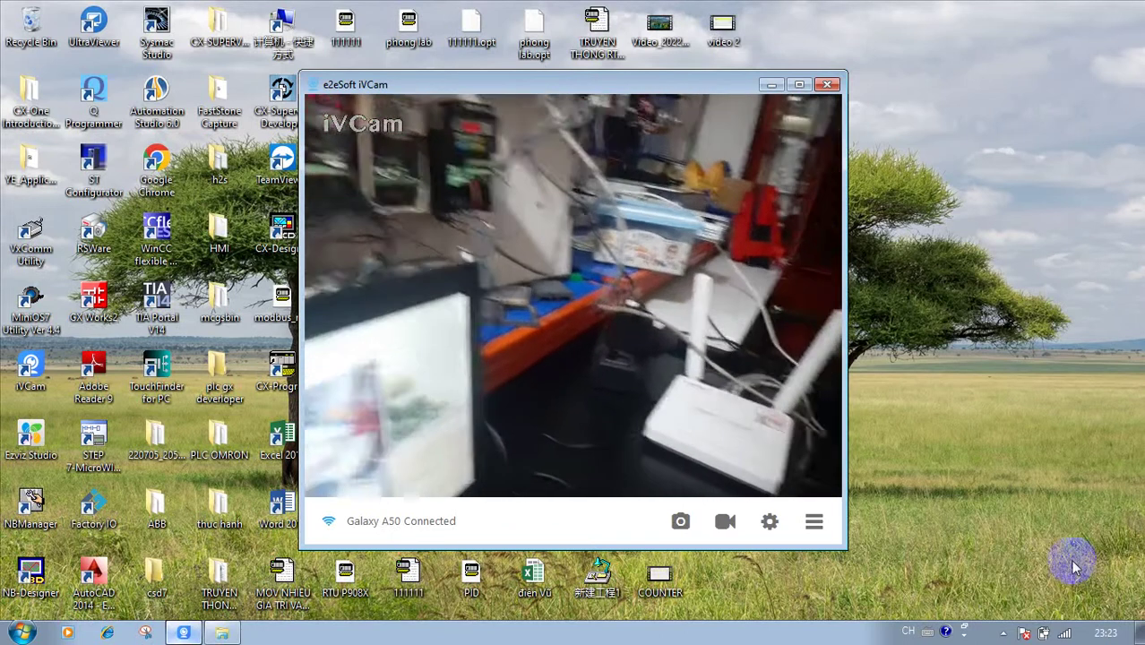
Open the Network and Sharing Center, and bring the iVCam hardware feed to the front.
click(1064, 633)
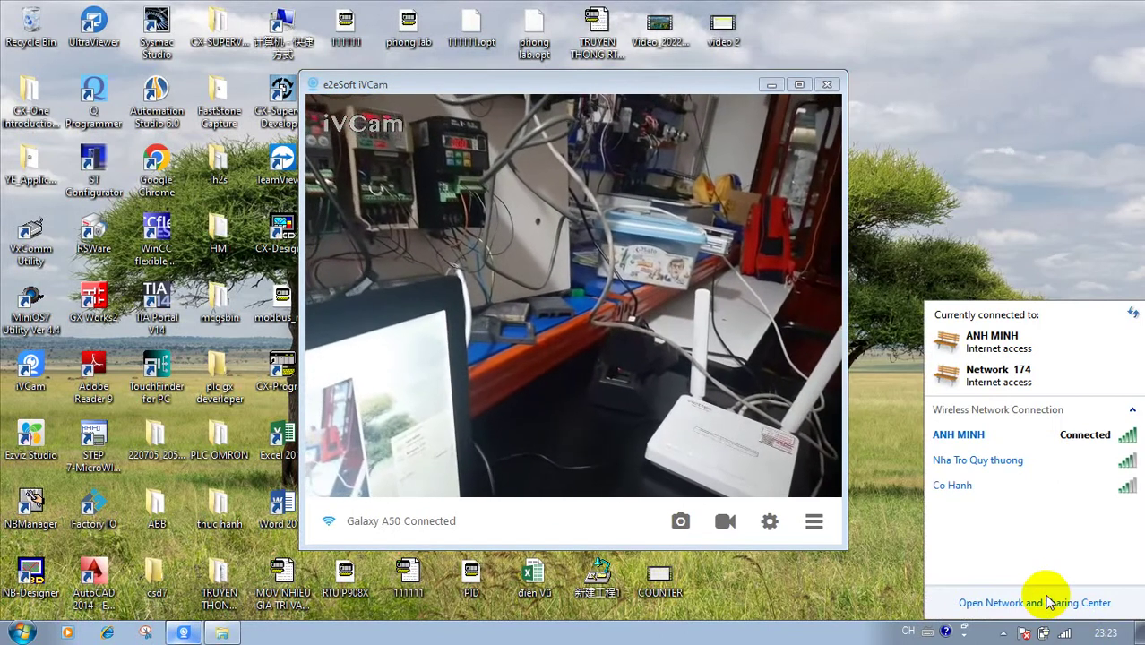
click(1050, 604)
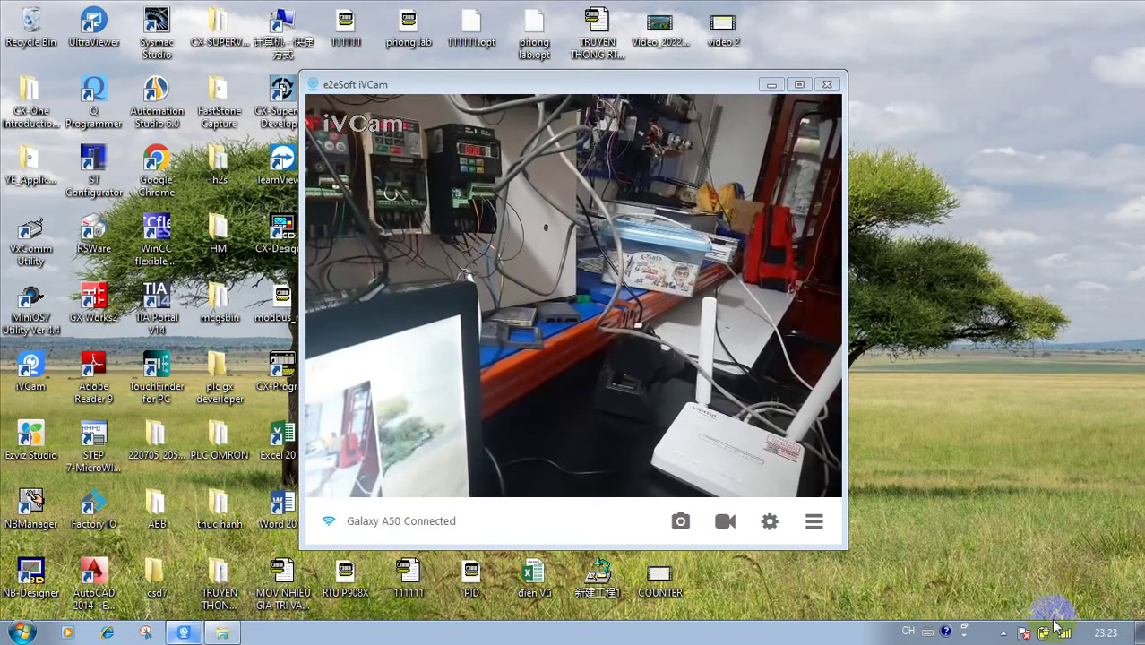
click(771, 84)
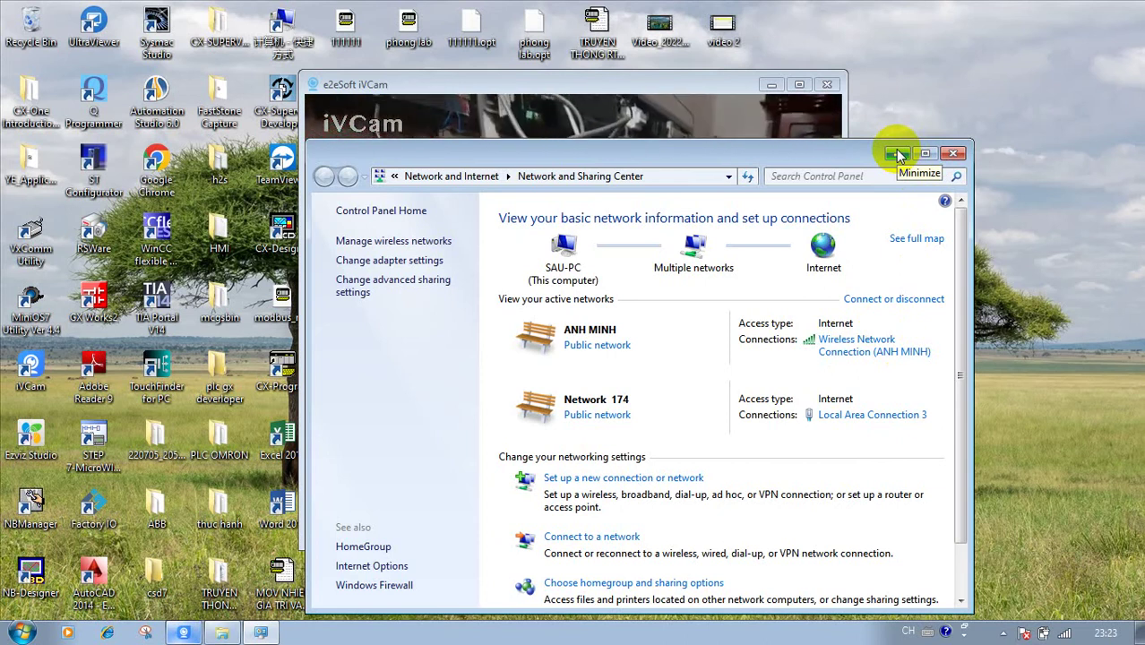
click(777, 130)
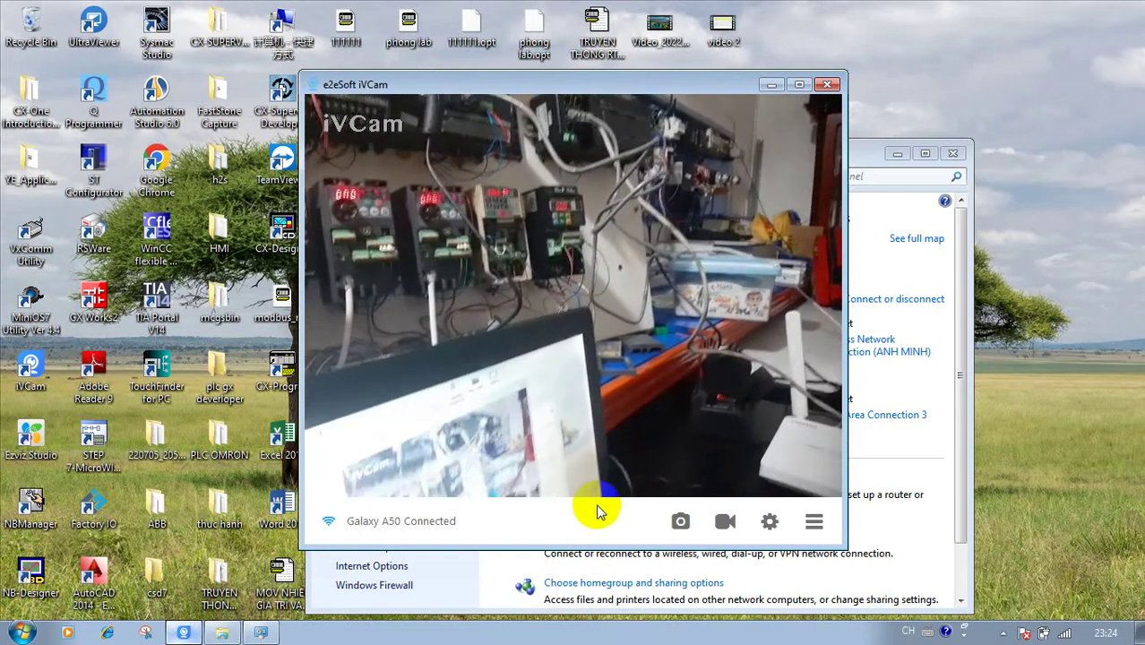
Open the Internet Protocol Version 4 (TCP/IPv4) properties of the wireless network connection.
click(1065, 634)
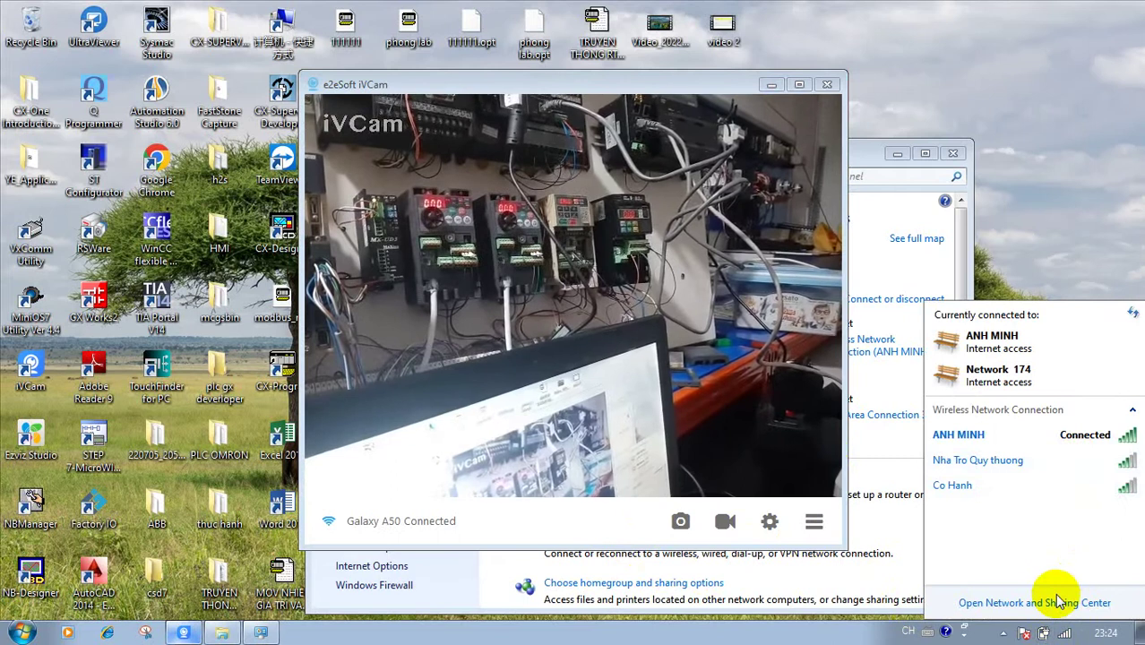
click(1021, 603)
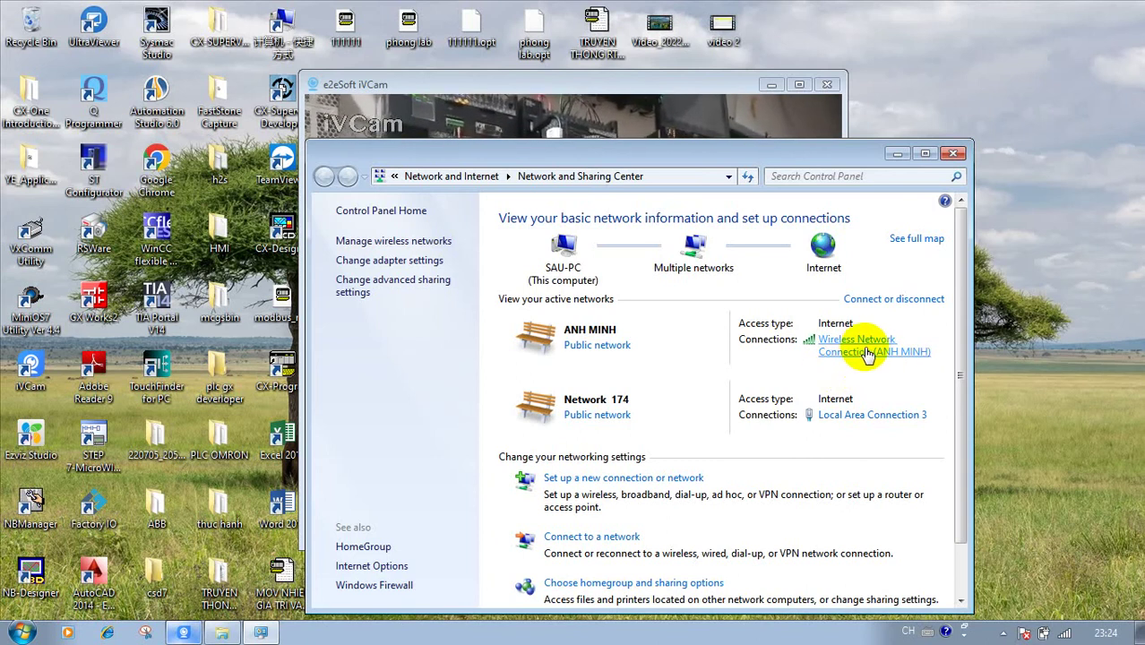
click(868, 349)
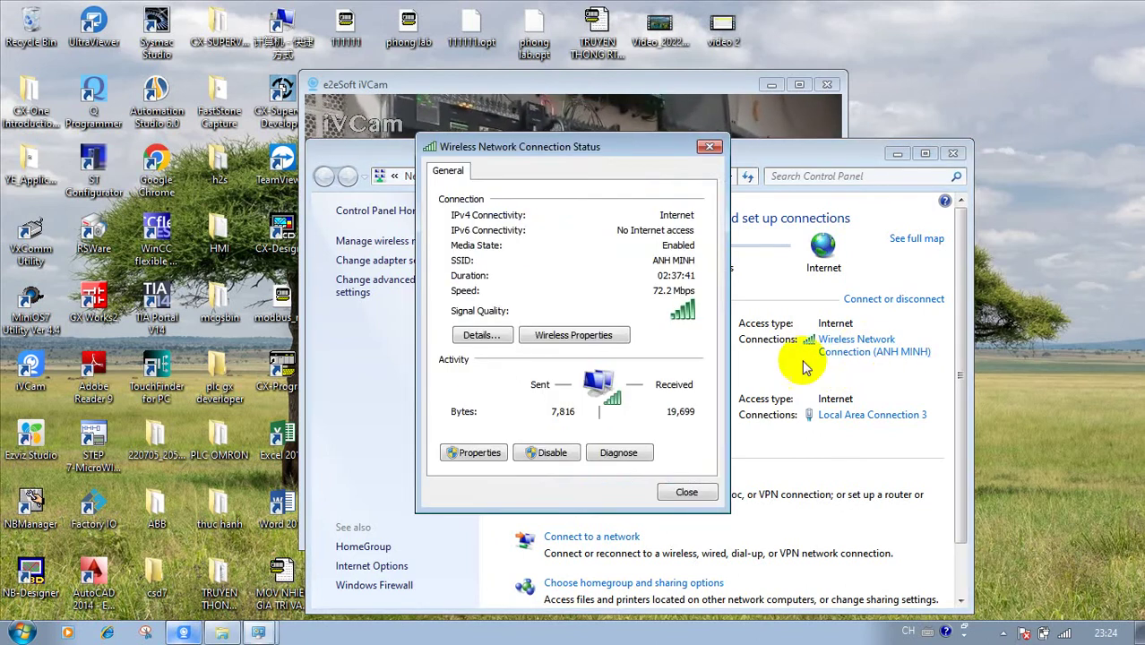
click(475, 453)
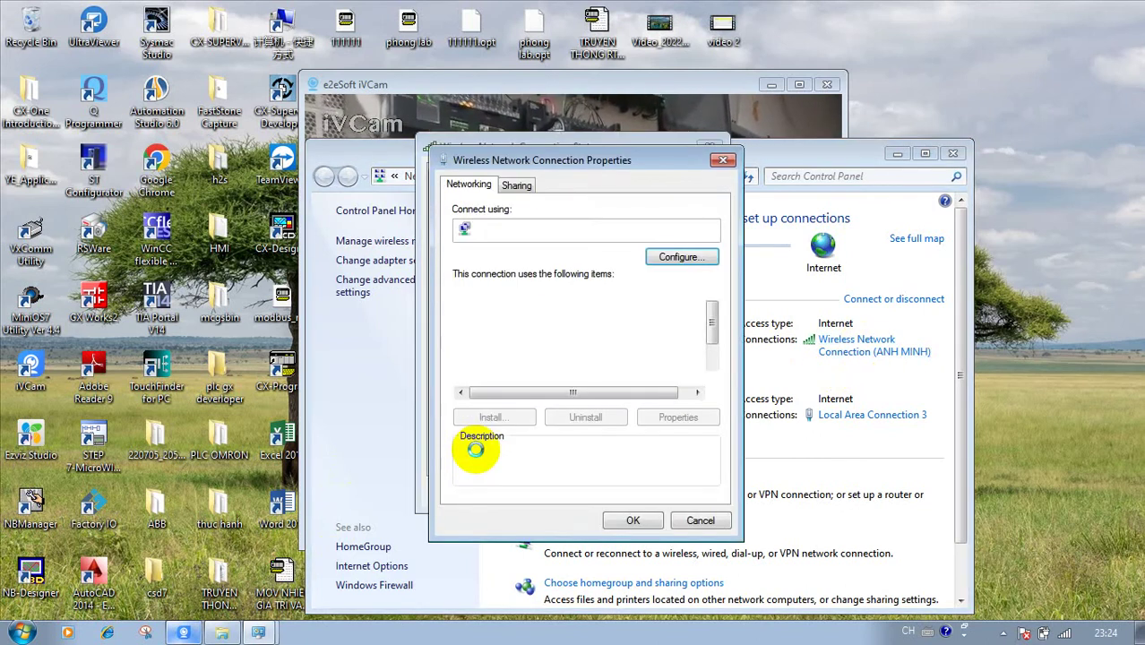
scroll(588, 342, down, 1)
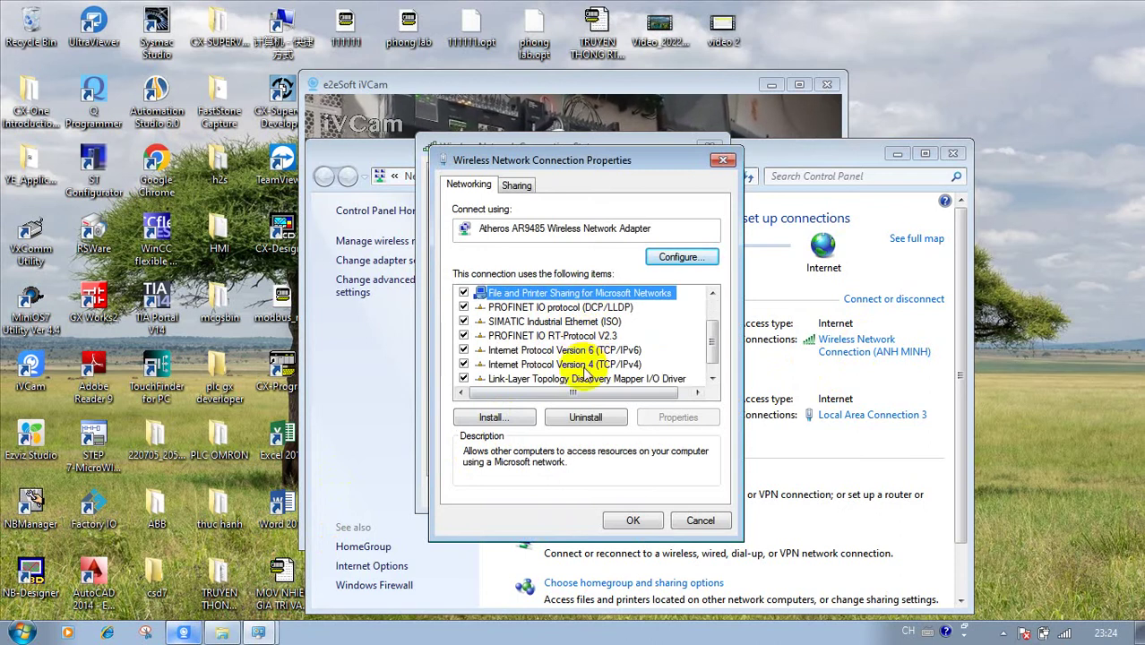
double_click(582, 365)
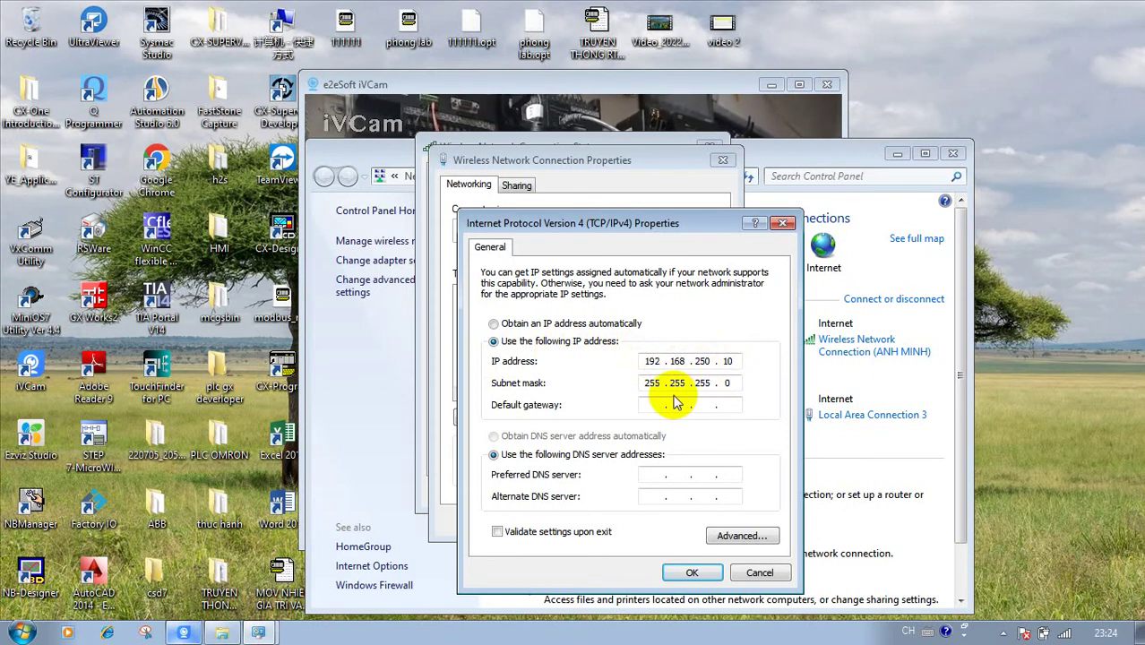
Check the wireless connection's static IP address and subnet mask against the PLC shown in the camera feed.
click(665, 114)
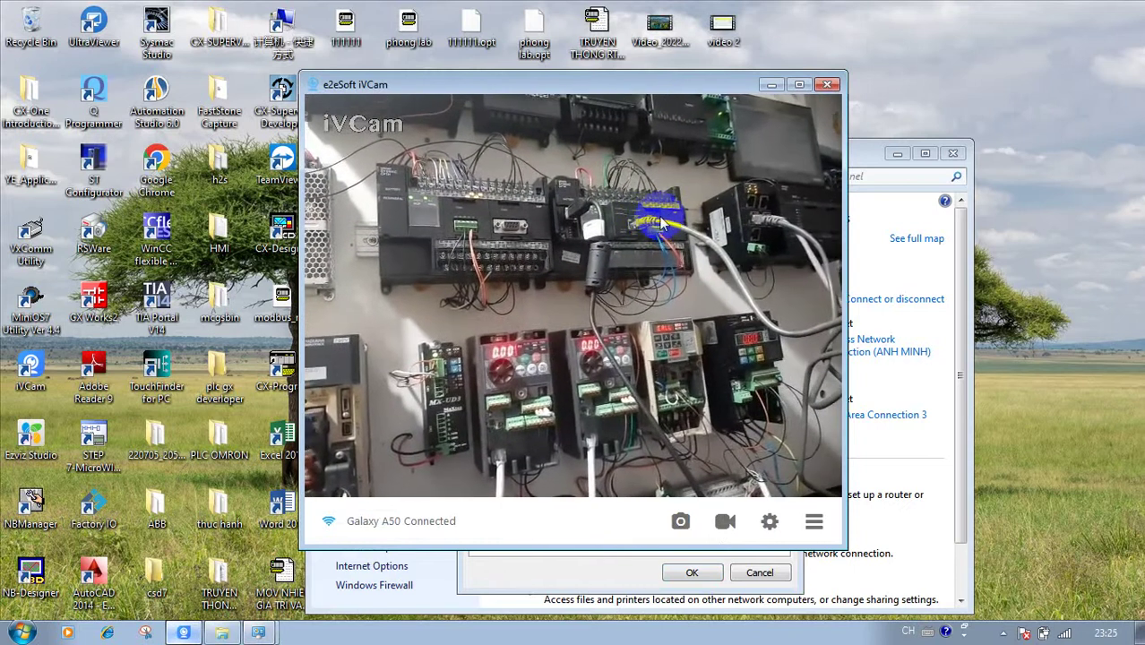
click(912, 385)
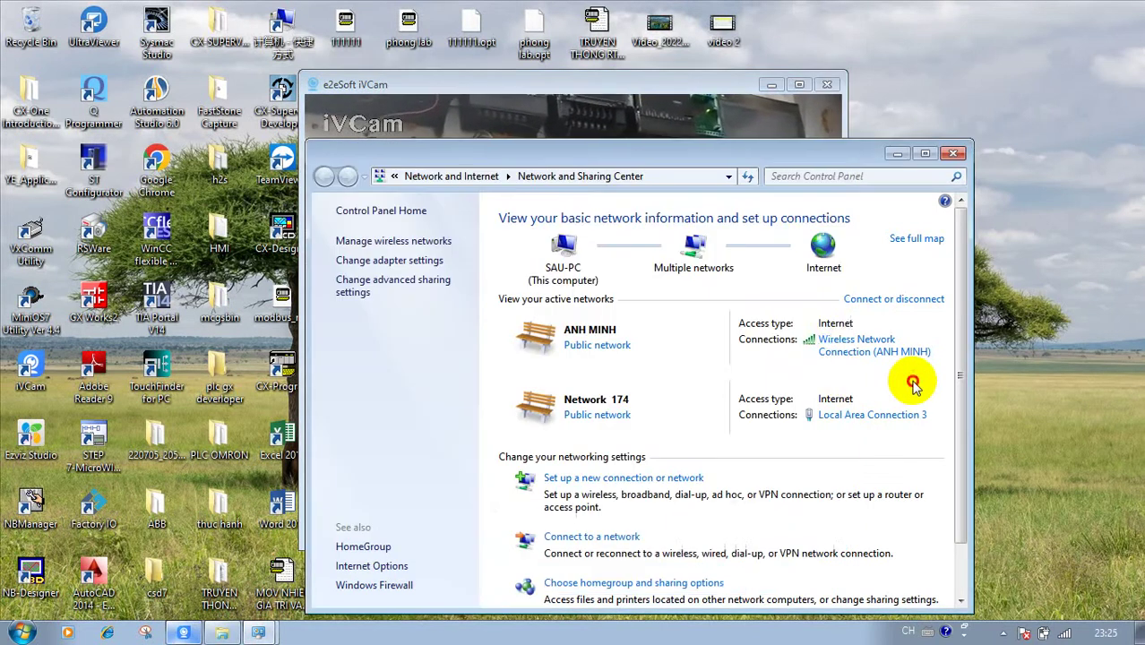
click(856, 343)
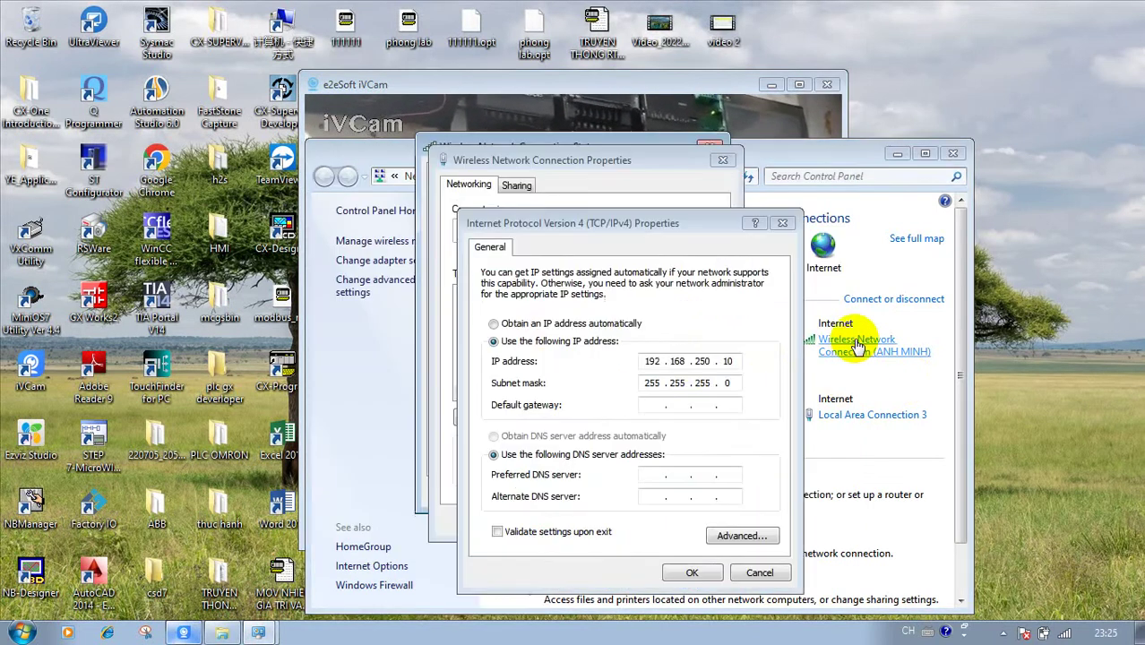
double_click(728, 361)
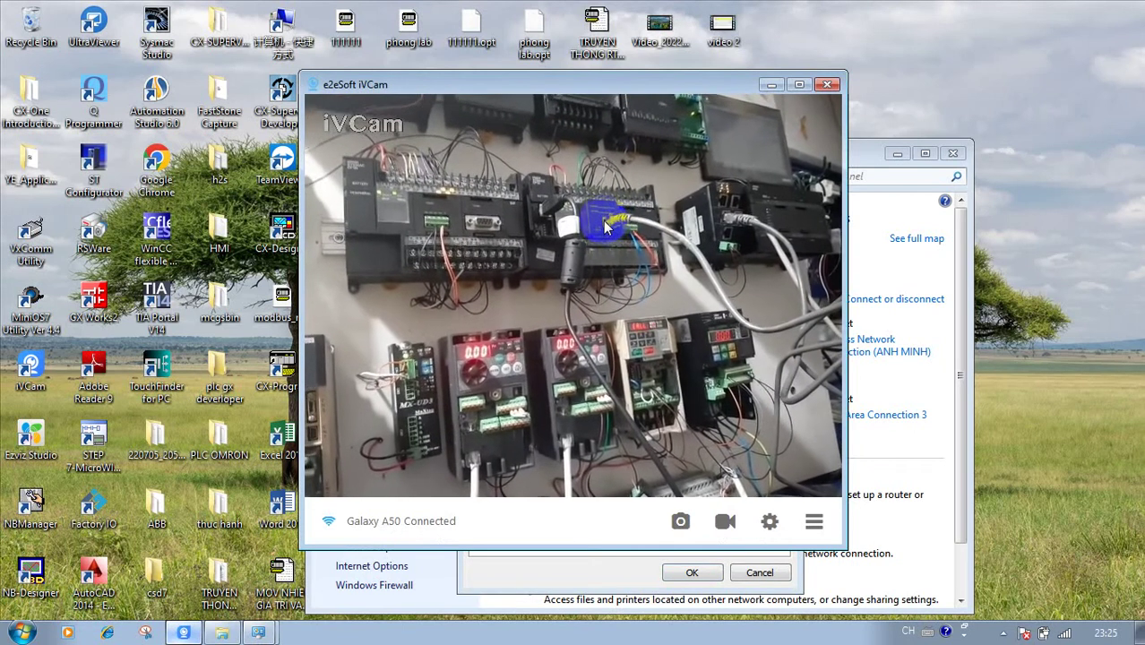
click(903, 272)
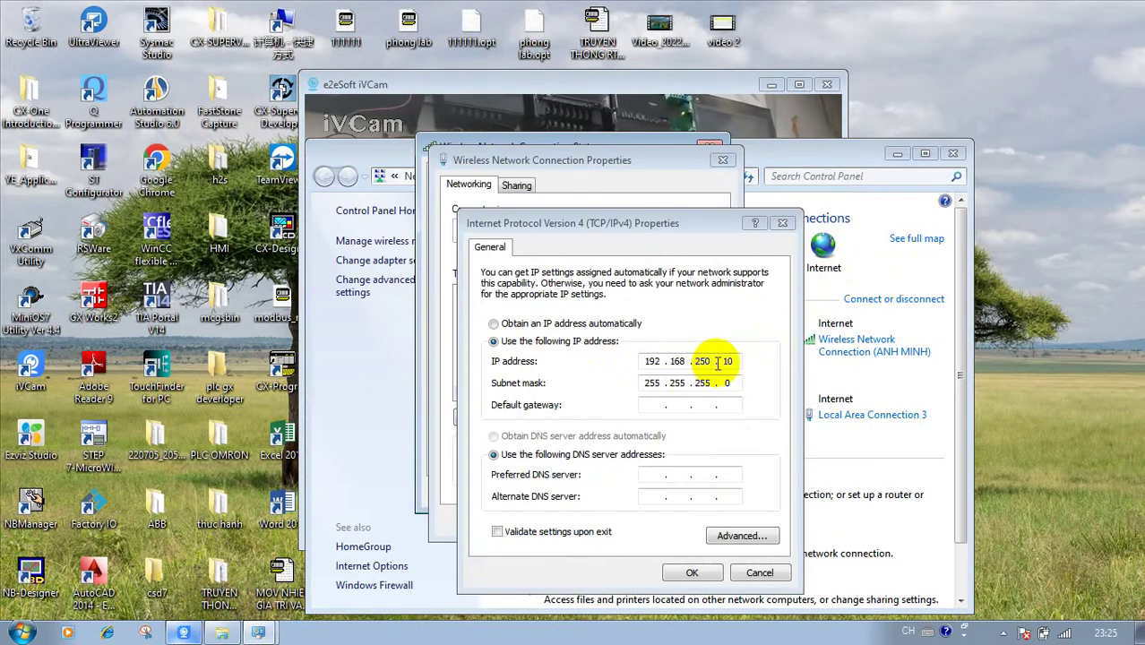
click(730, 361)
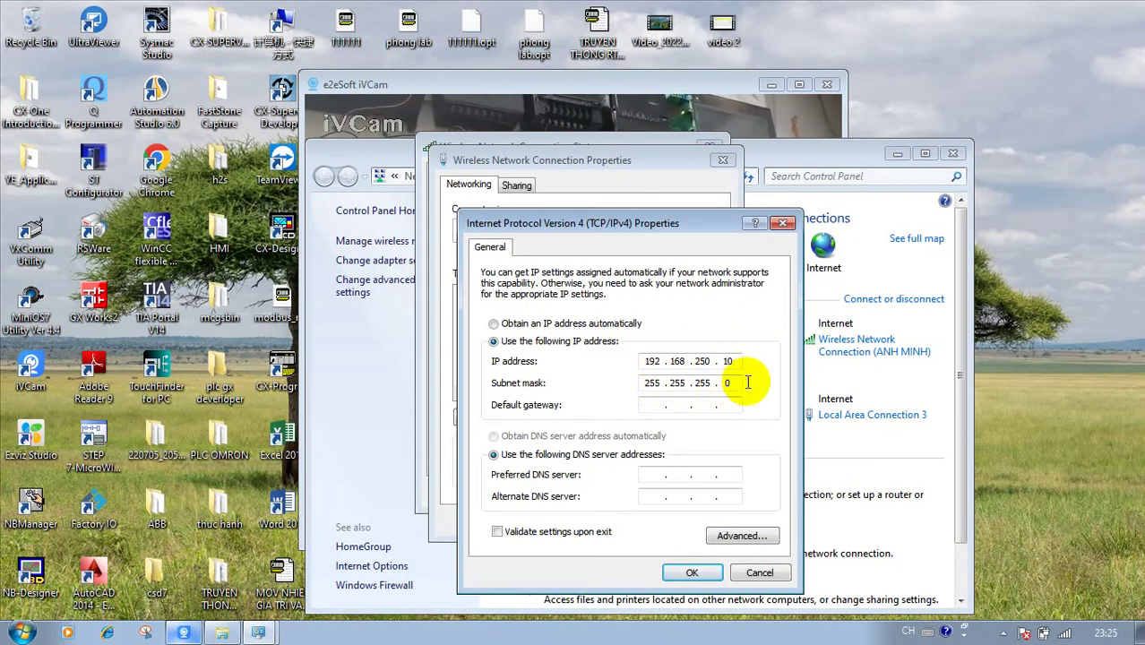
Accept the TCP/IPv4 and wireless connection properties, and close the network status and sharing windows.
click(692, 574)
click(634, 520)
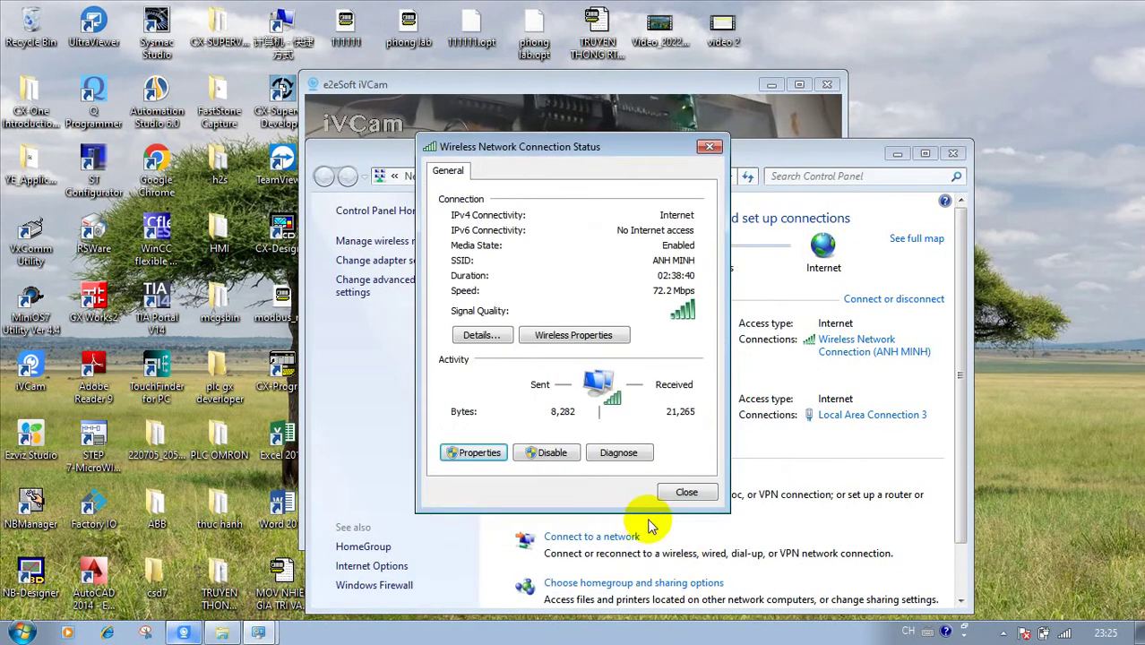
click(686, 492)
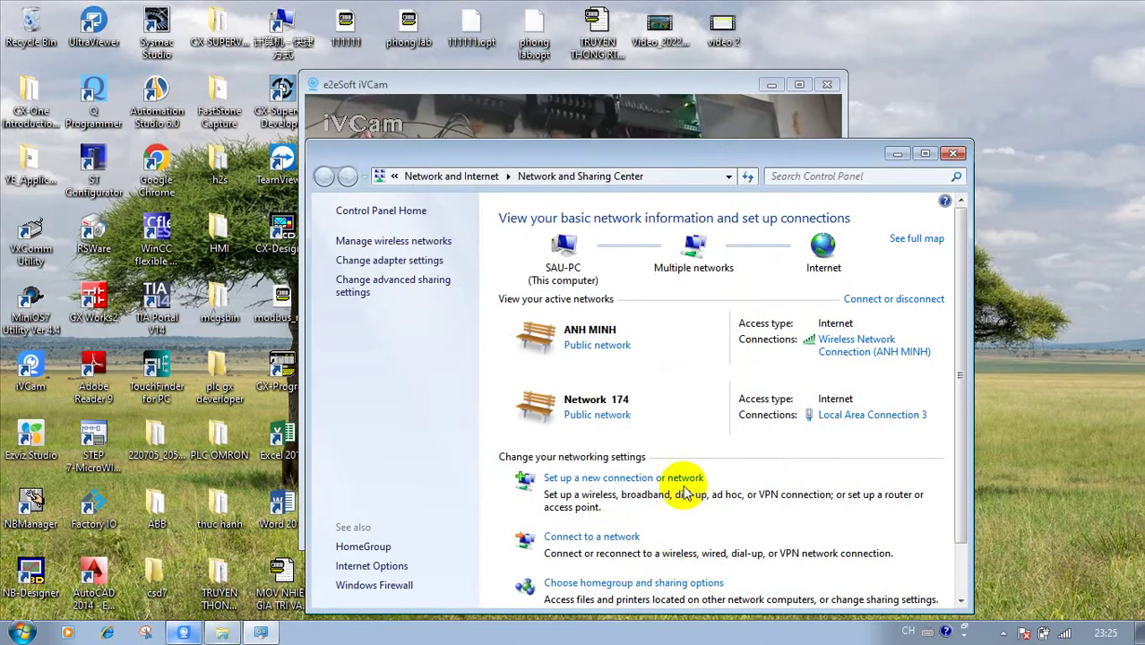
click(953, 154)
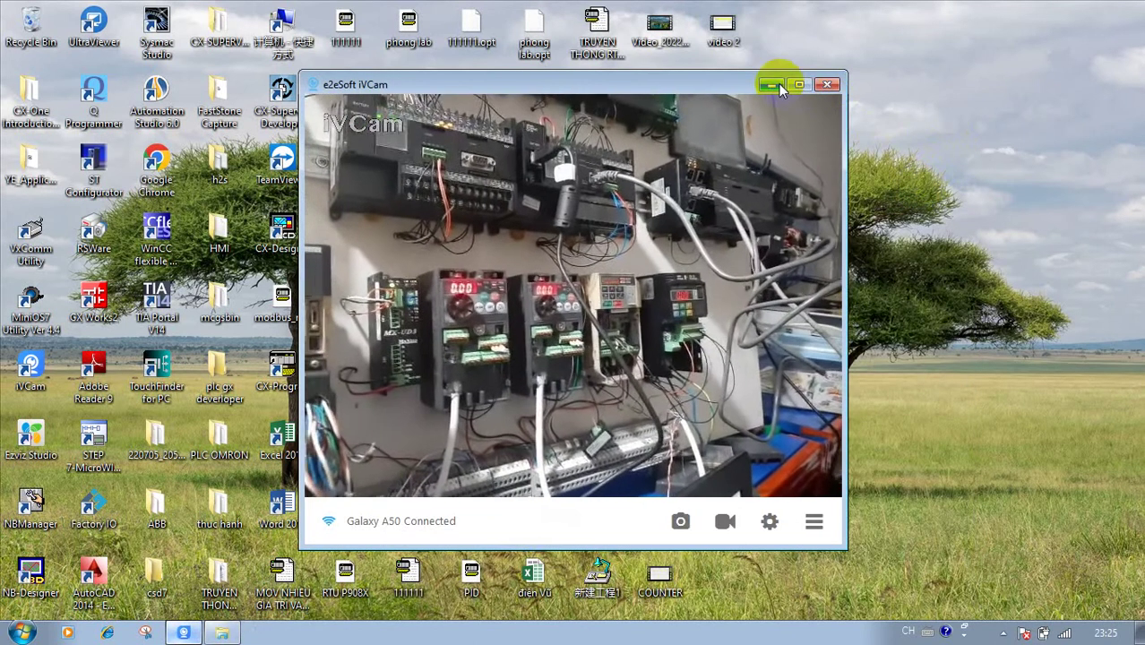
Switch to CX-Programmer, inspect the PLC and its Ethernet cable in the camera feed, and return to the programming software.
click(778, 83)
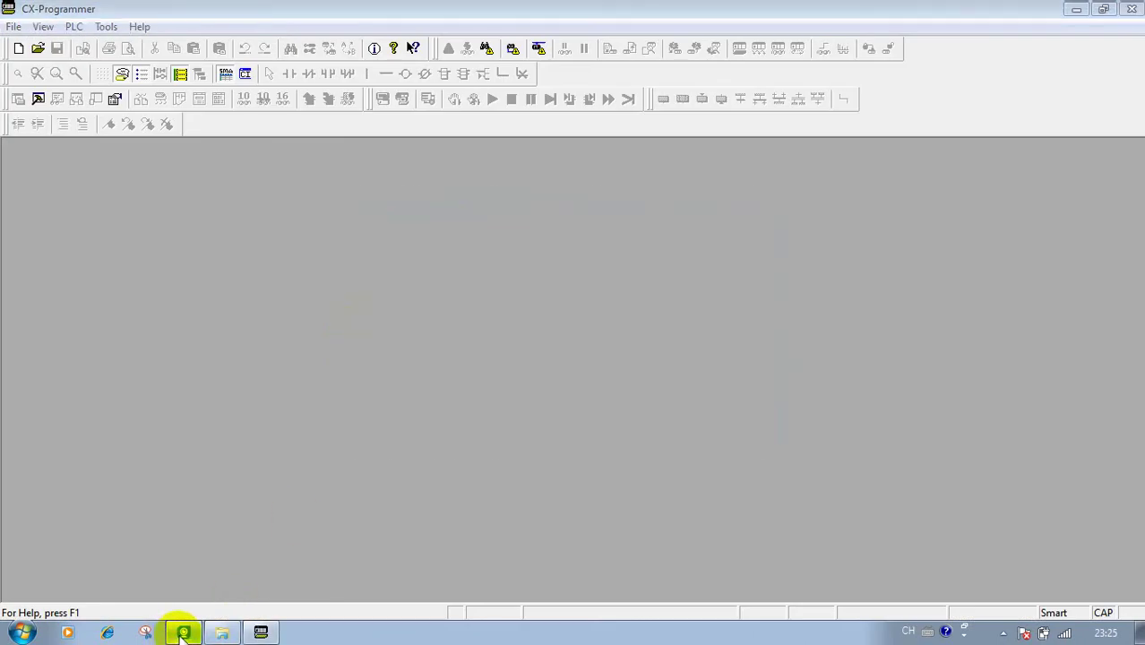
click(184, 633)
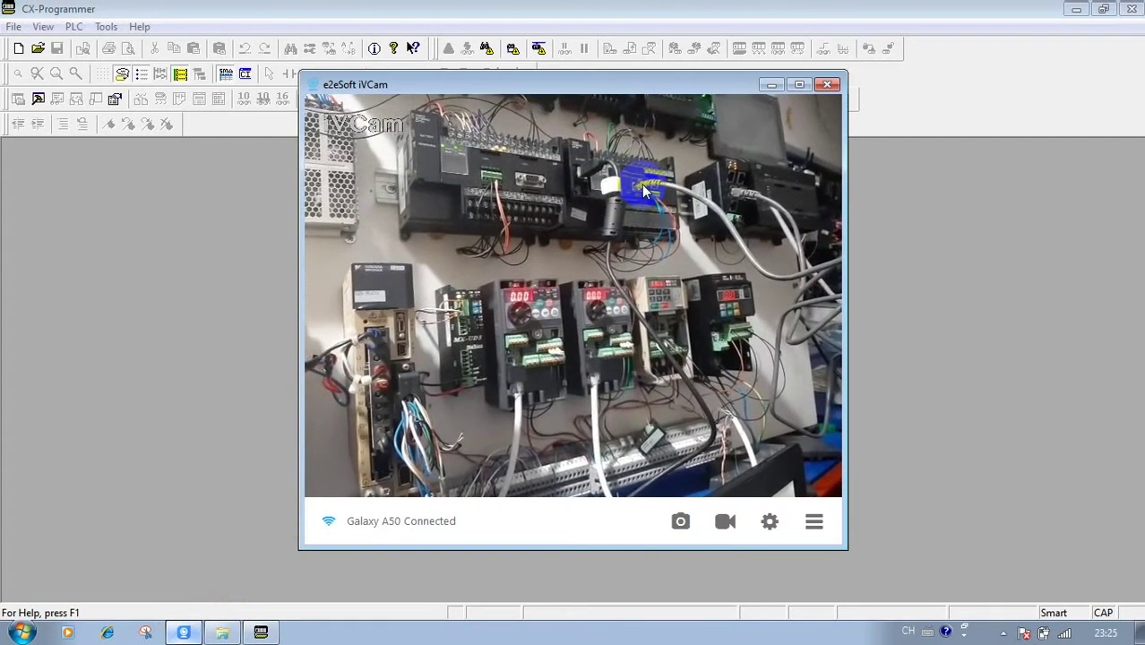
click(226, 255)
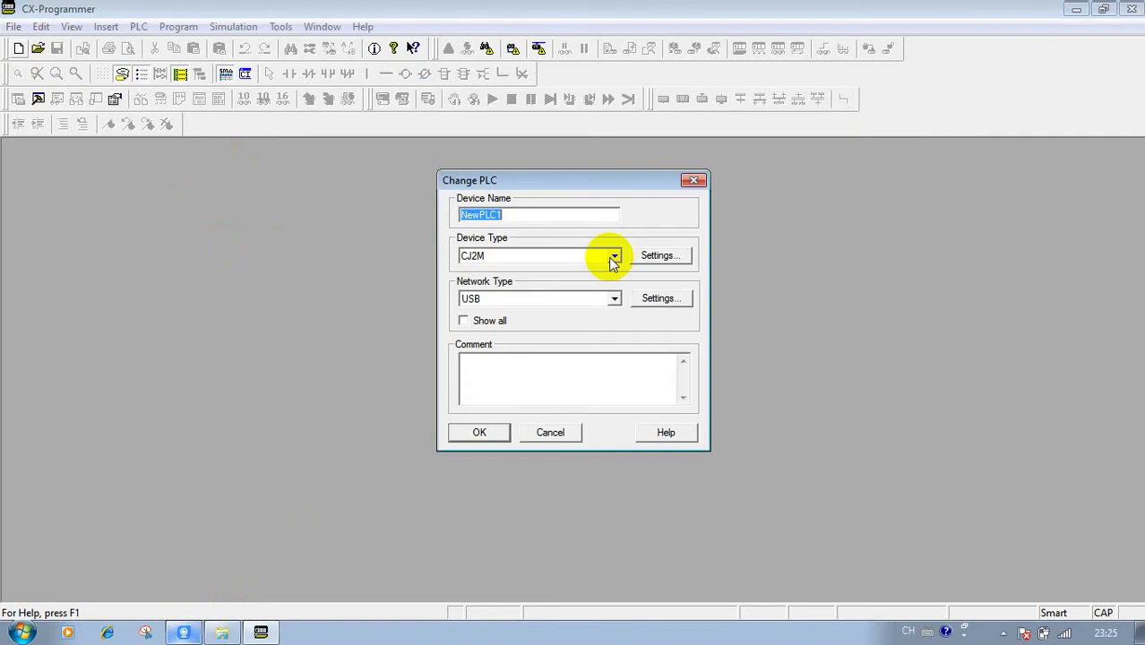
Set the new project's PLC device type to CP1H with CPU type XA.
click(614, 256)
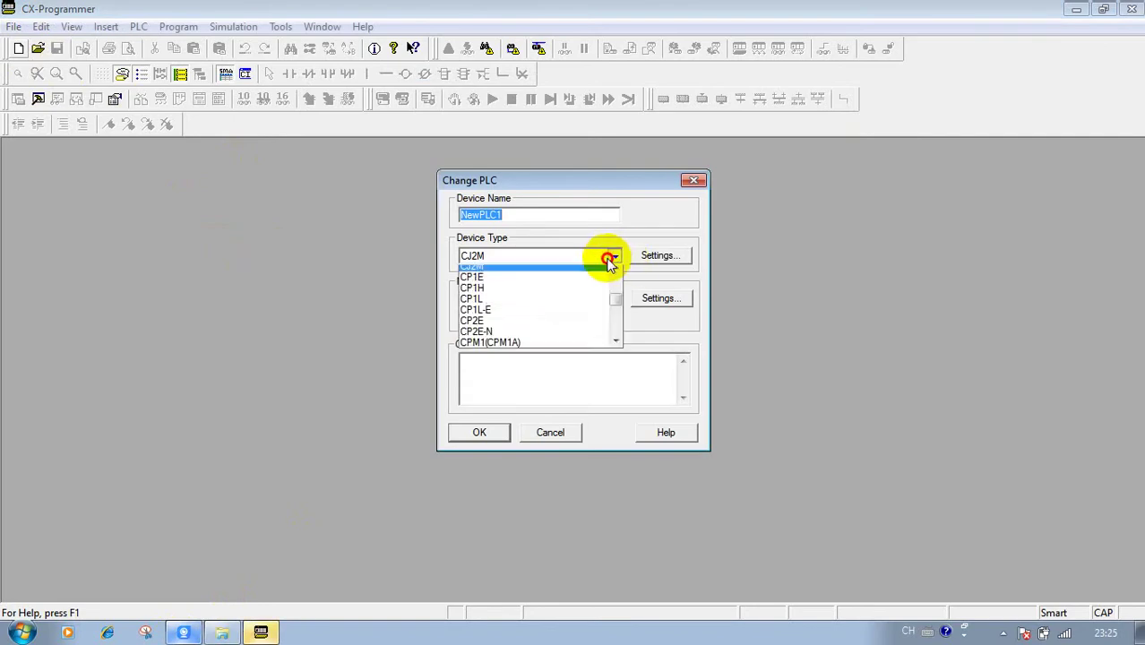
click(505, 292)
click(662, 258)
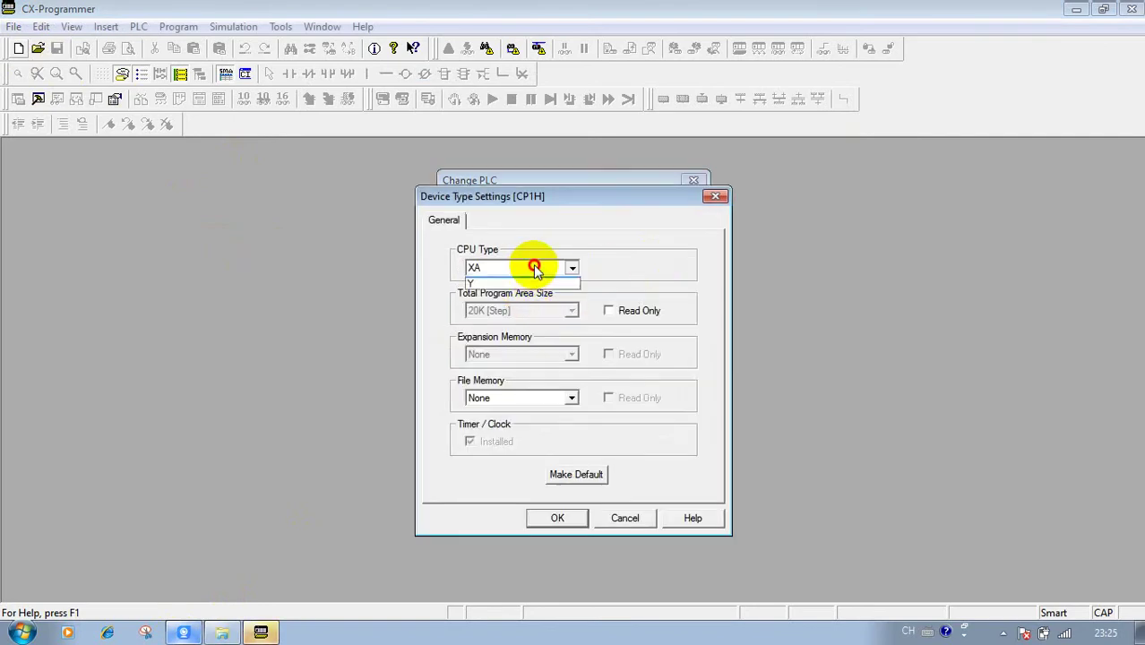
click(559, 525)
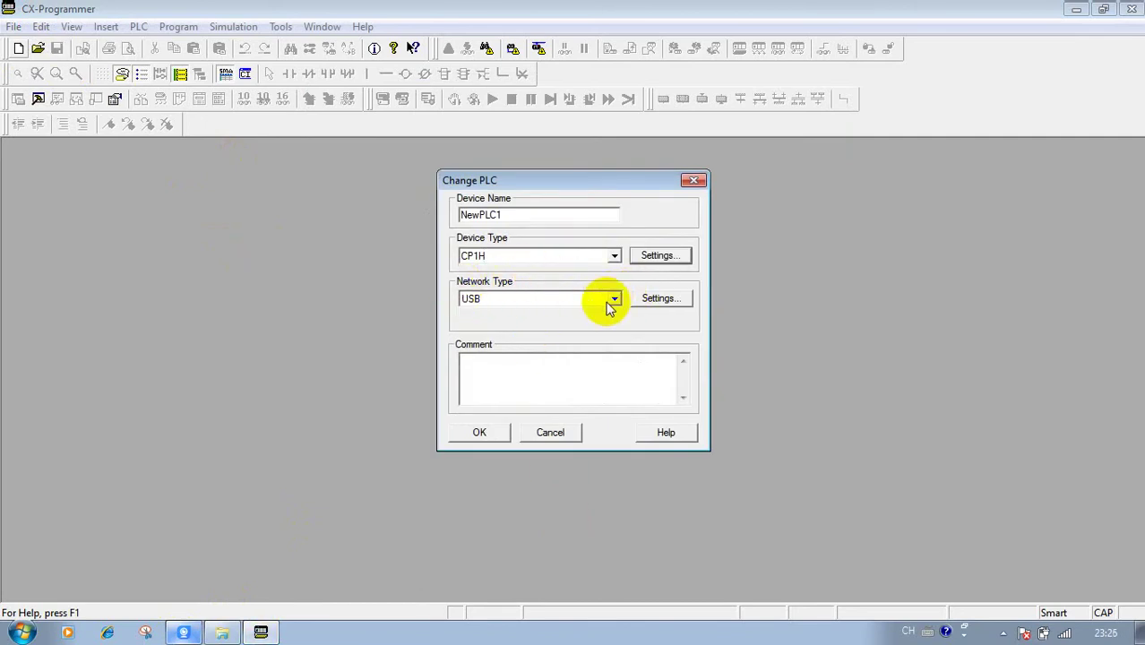
Set the PLC's network type to Ethernet, with driver IP address 192.168.250.1 and port number 9600.
click(542, 298)
scroll(565, 338, up, 2)
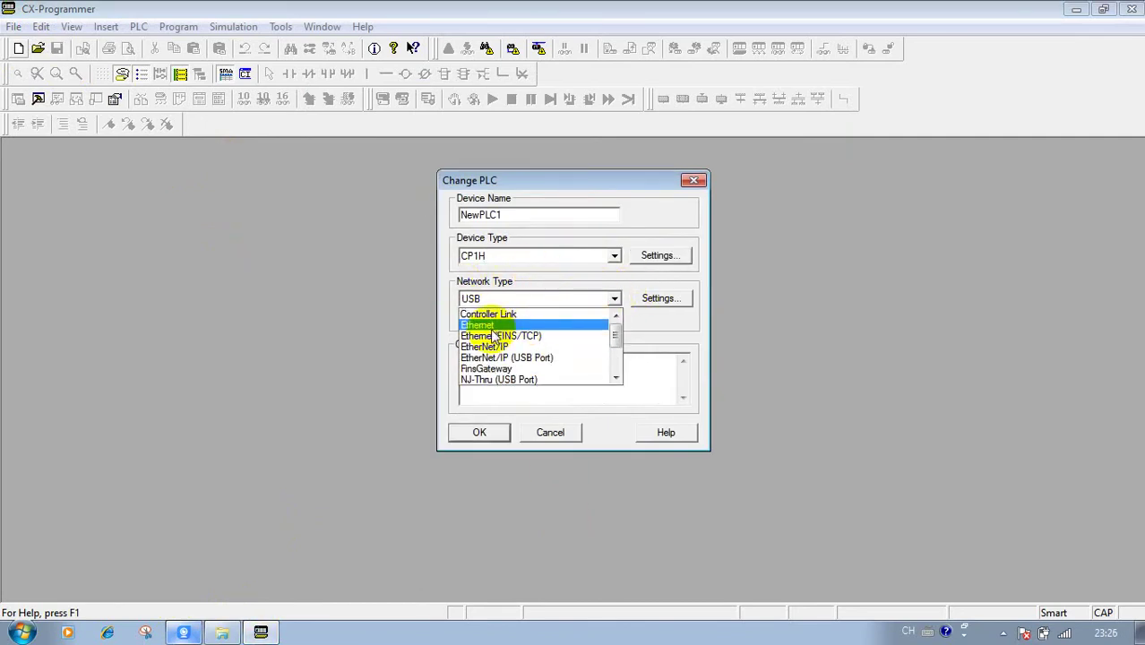
click(488, 327)
click(661, 299)
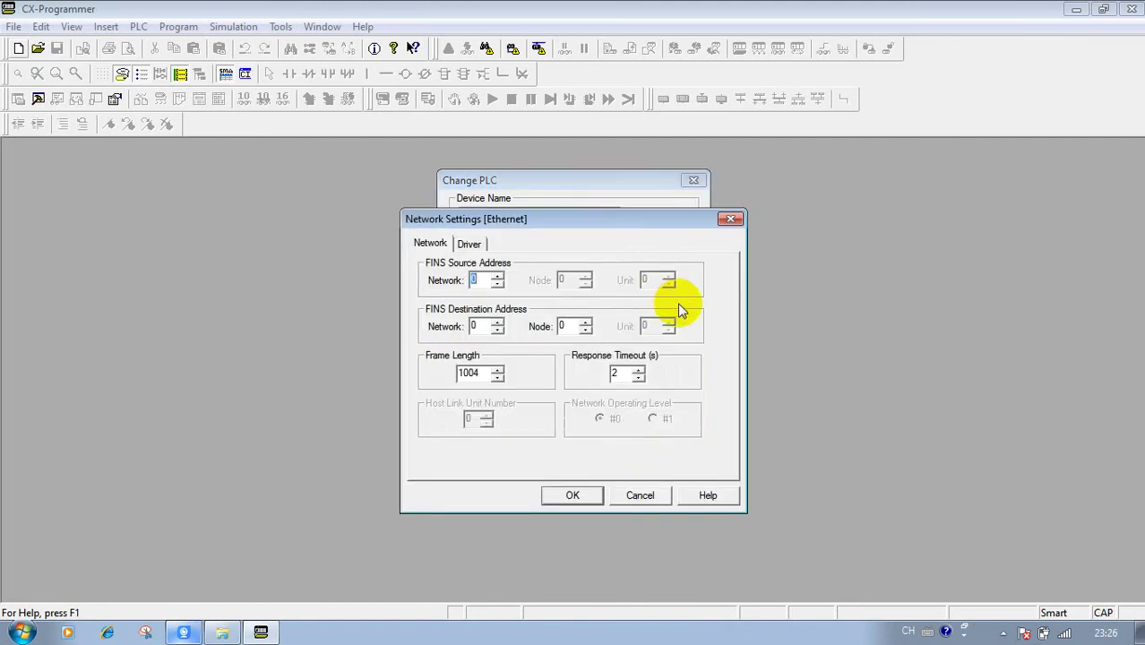
click(475, 245)
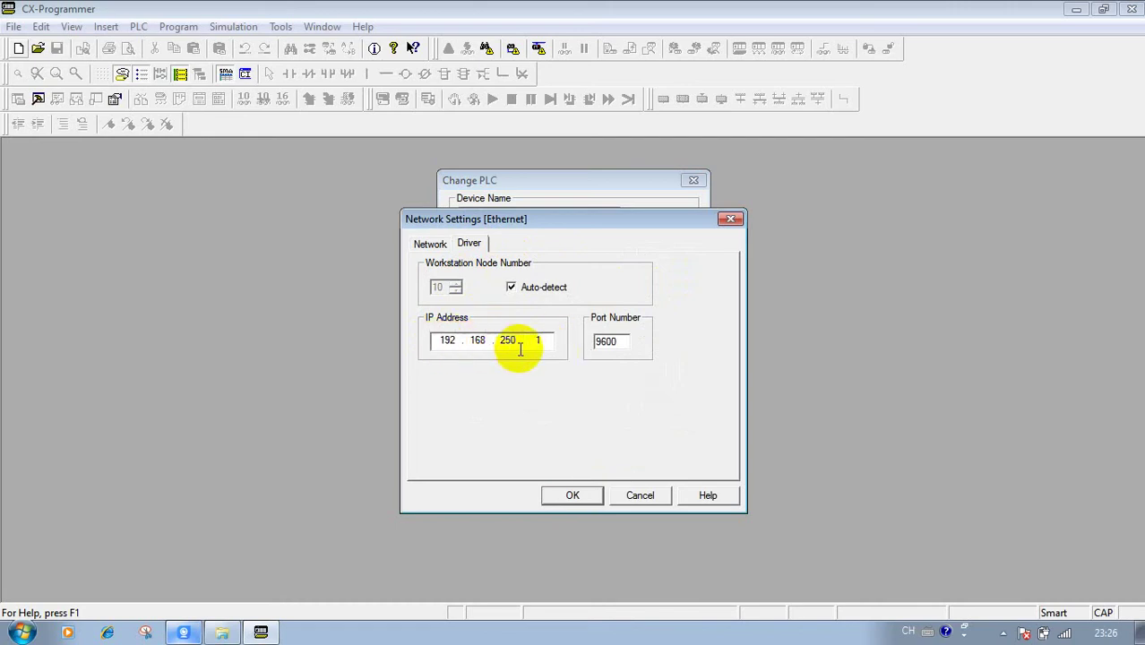
Check the PLC's Ethernet module in the camera feed, and confirm the network and PLC settings to create the project.
click(221, 633)
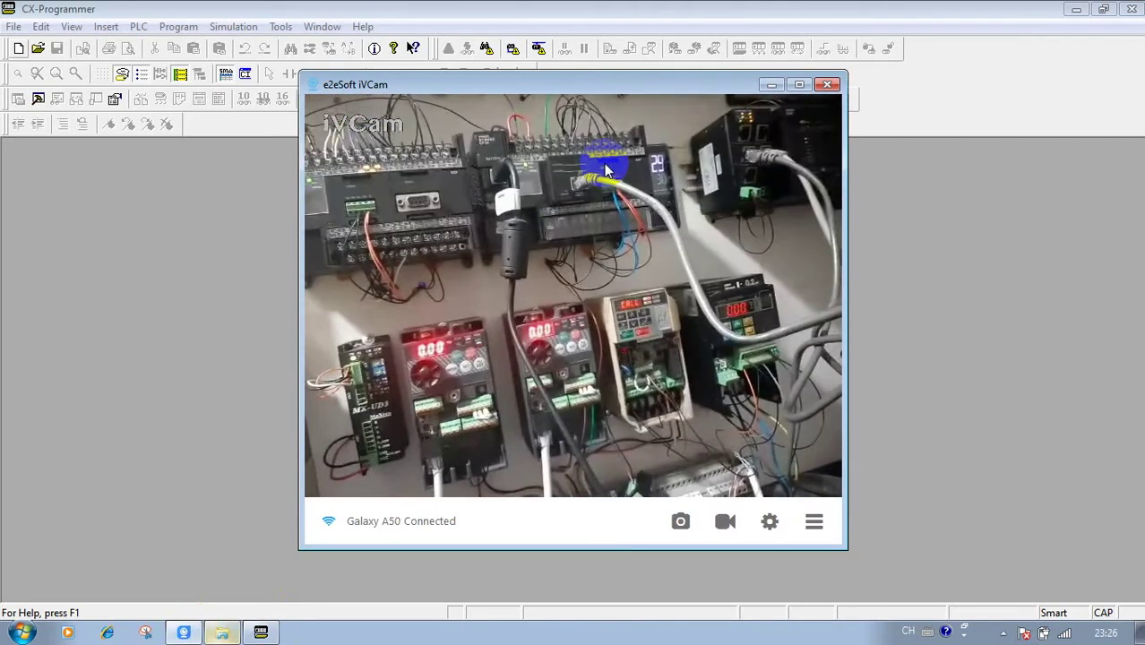
click(766, 85)
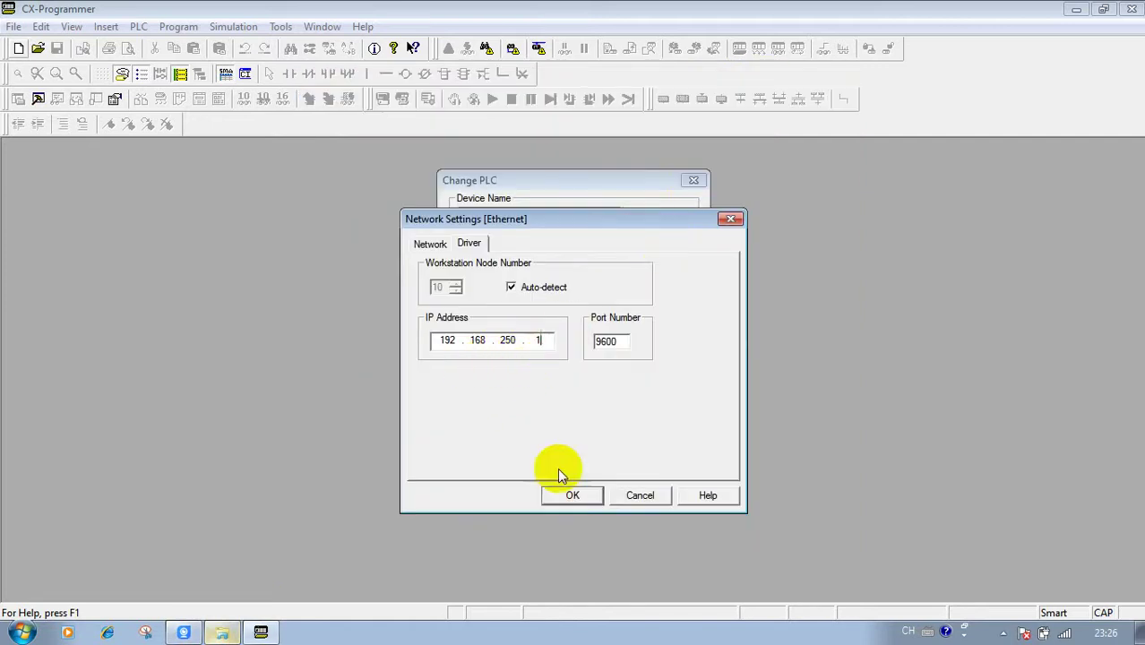
click(574, 497)
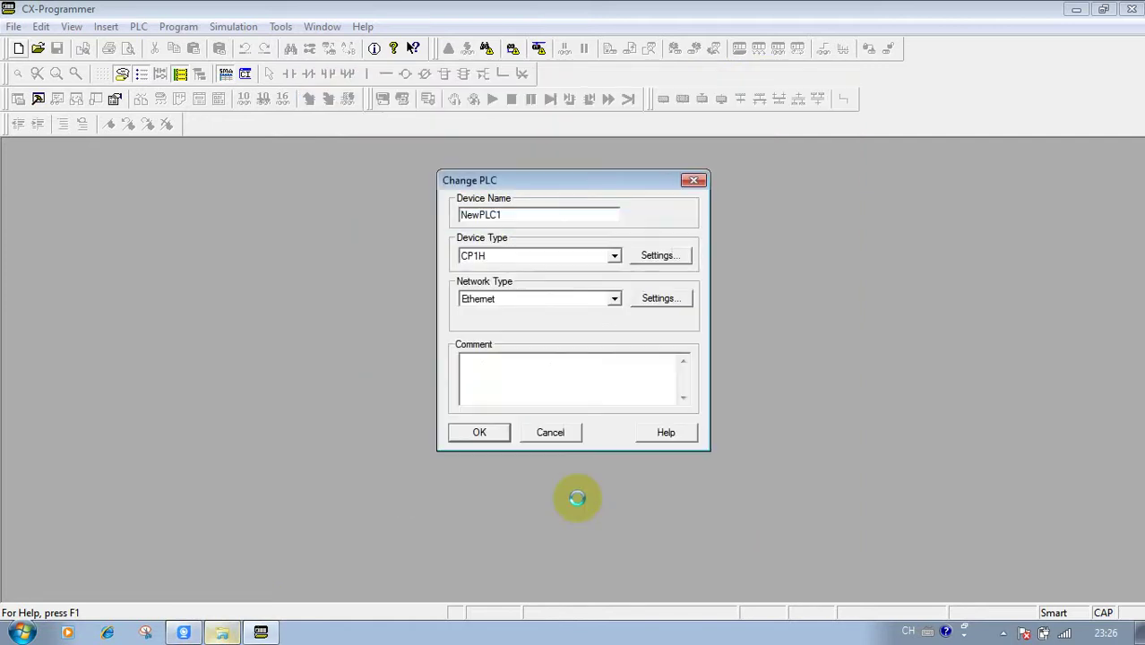
click(481, 432)
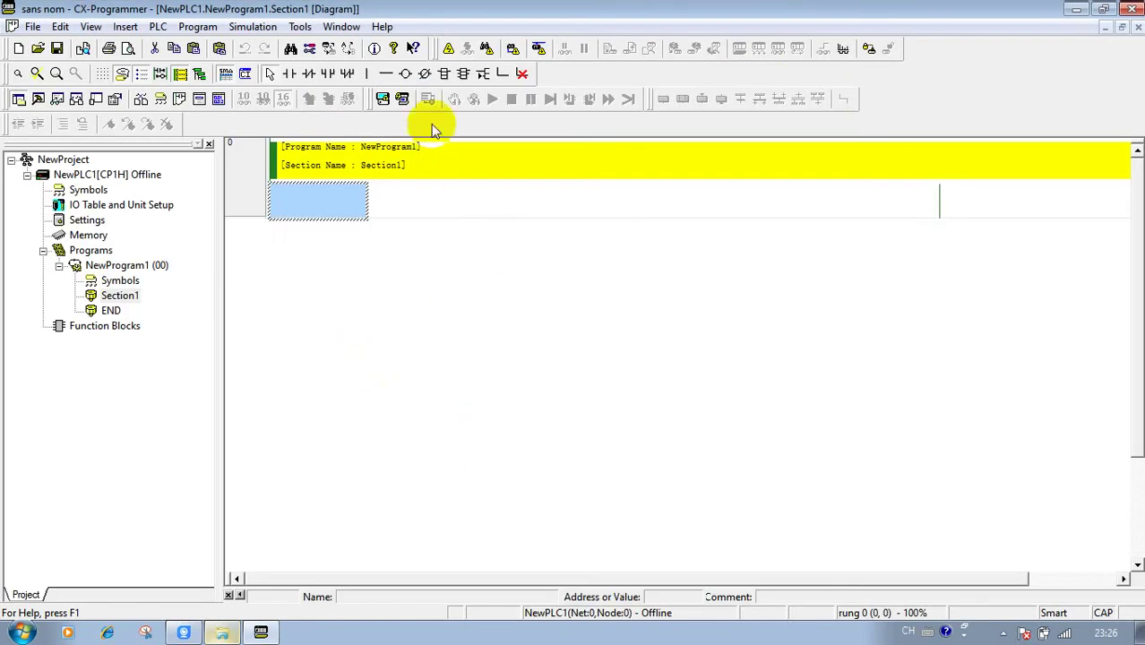
Connect online to the CP1H PLC over Ethernet at 192.168.250.1.
click(449, 48)
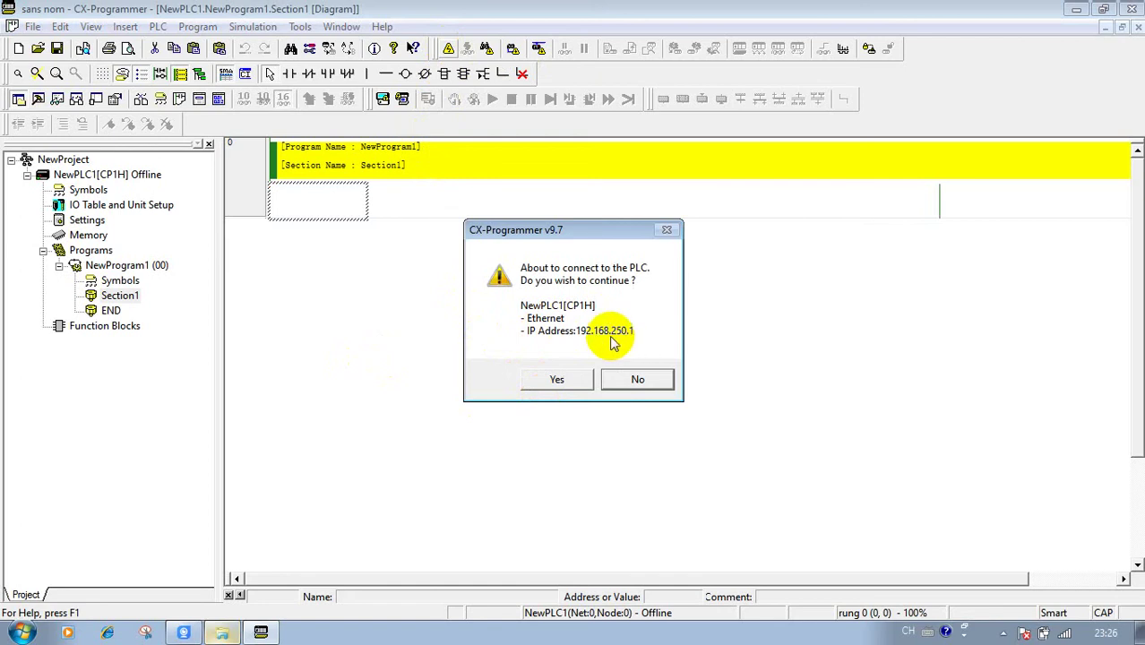
click(556, 379)
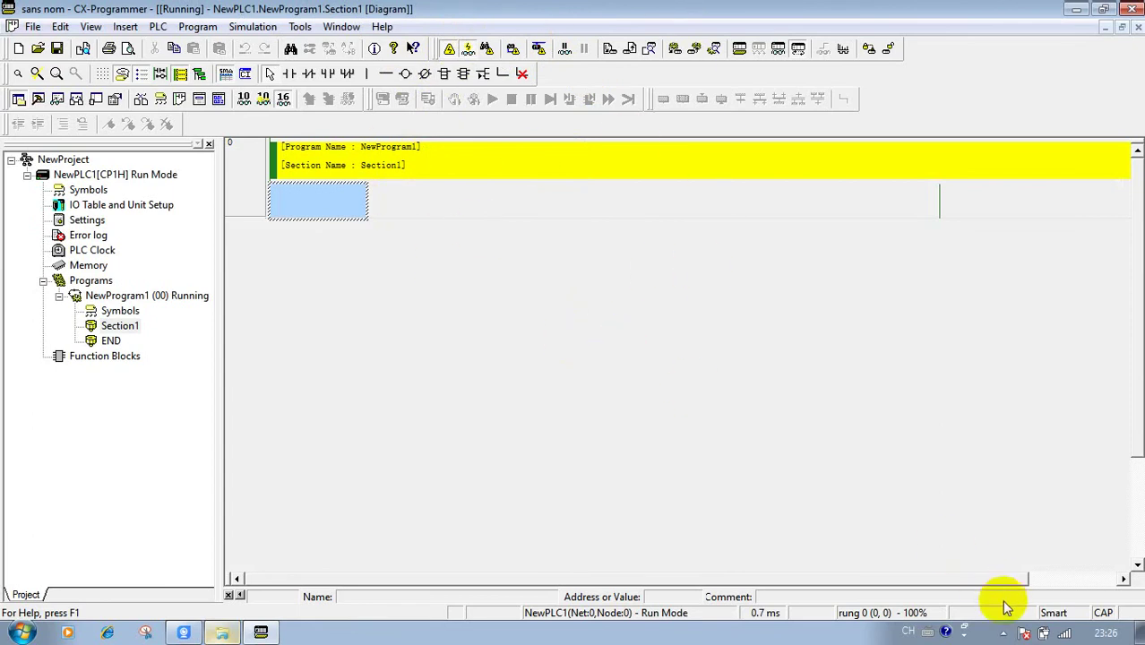
Prepare an upload from the PLC that also includes Settings, IO table and Special Unit Setup.
click(630, 50)
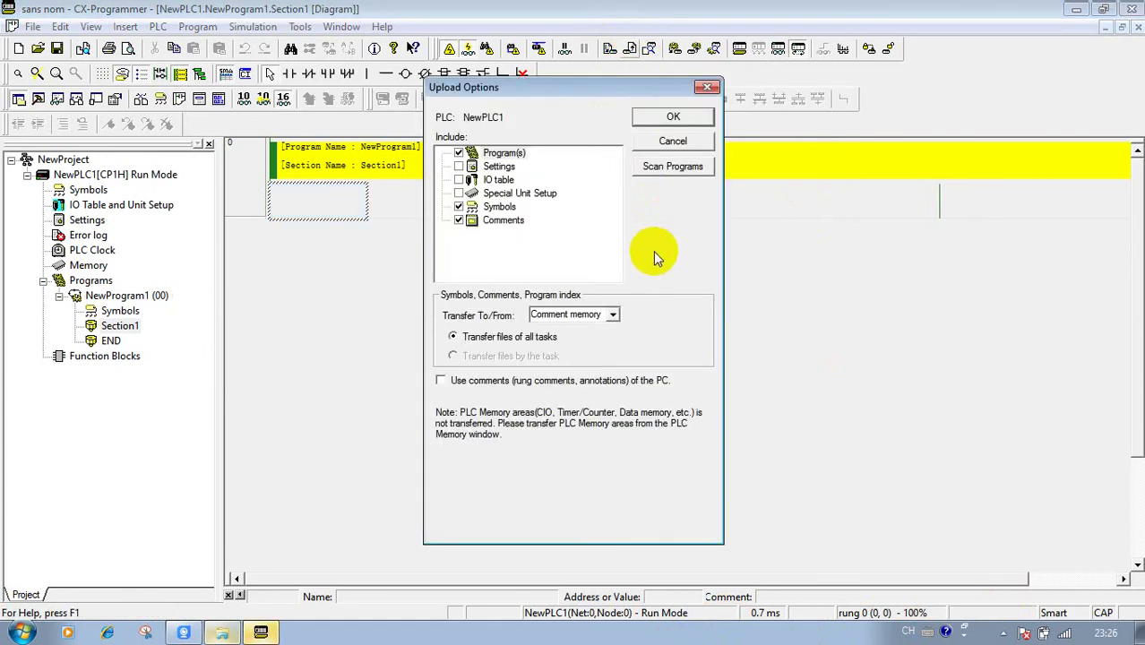
click(460, 180)
click(459, 166)
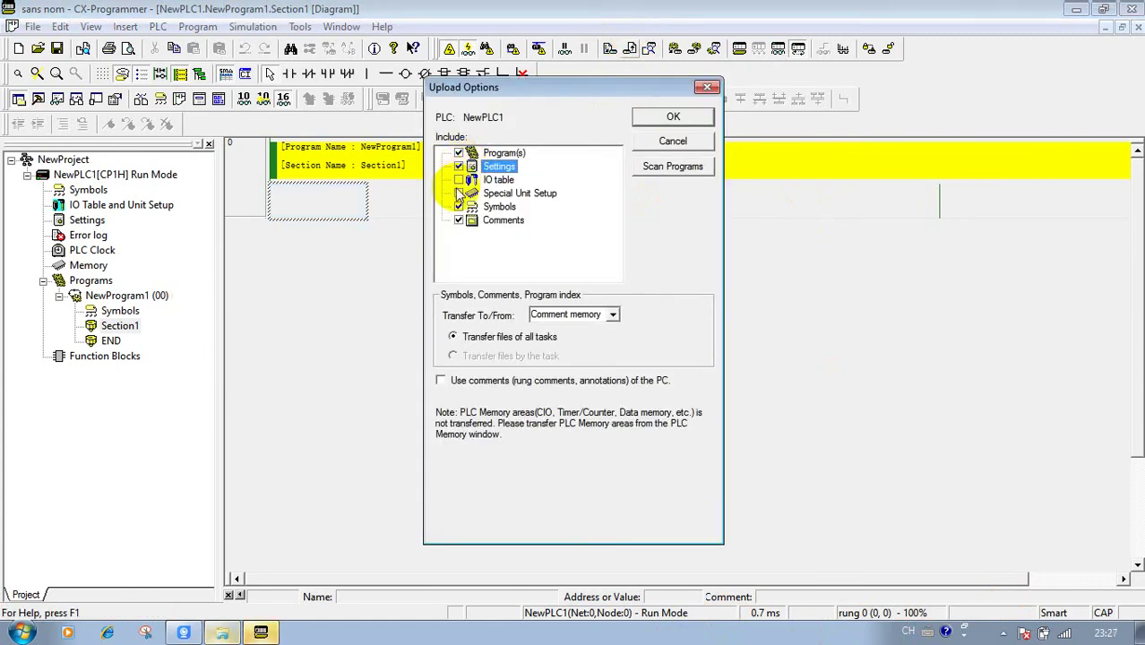
click(459, 193)
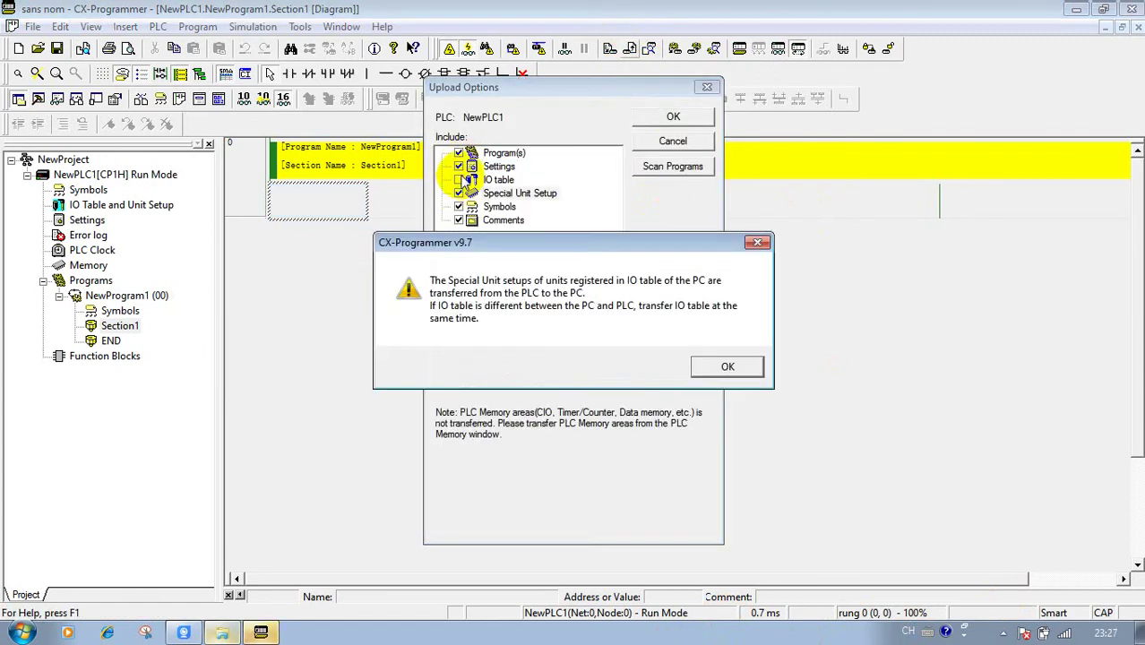
click(728, 367)
click(459, 180)
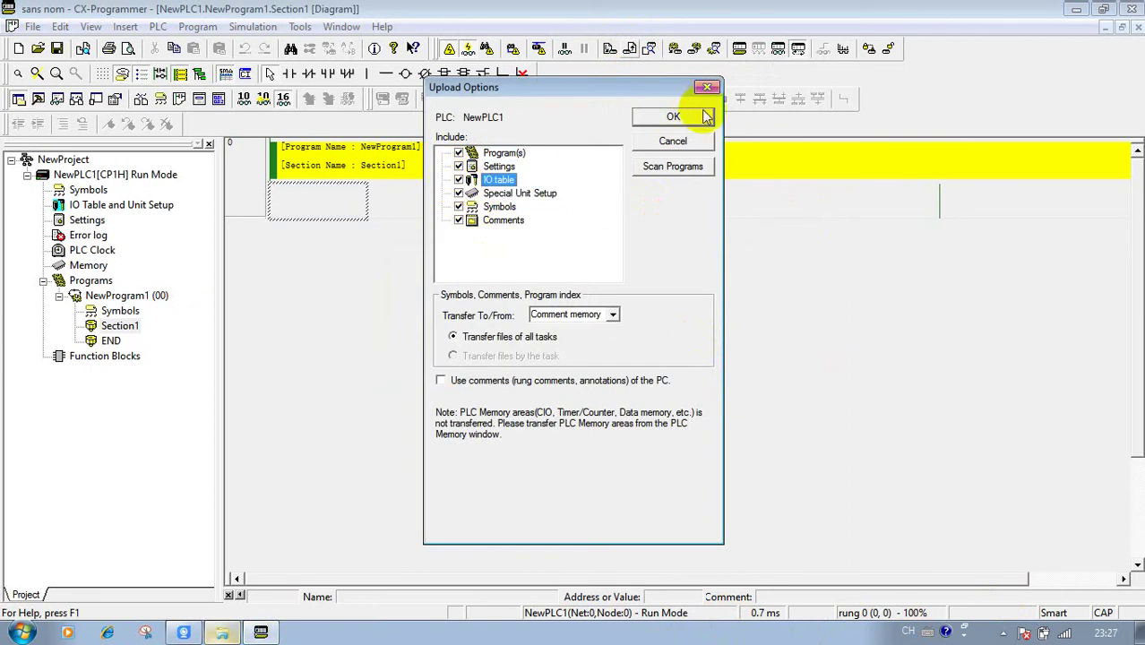